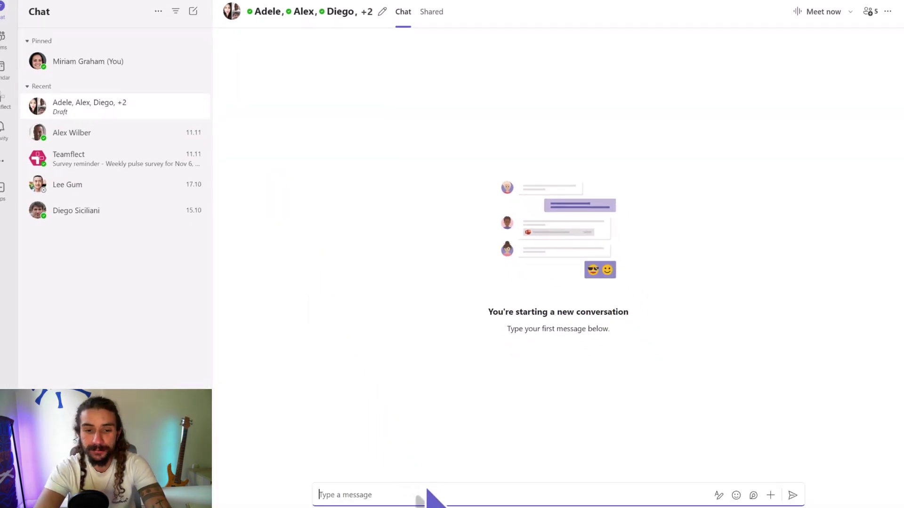
# Send the group chat a message announcing a brief, anonymous diversity, equity, and inclusion survey whose input will help create a better workplace for everyone.
pyautogui.write('We’re conducting a brief, anonymous survey to gather your feedback on our diversity, equity, and inclusion efforts. Your input will help us create a better workplace for everyone!')
pyautogui.press('Return')
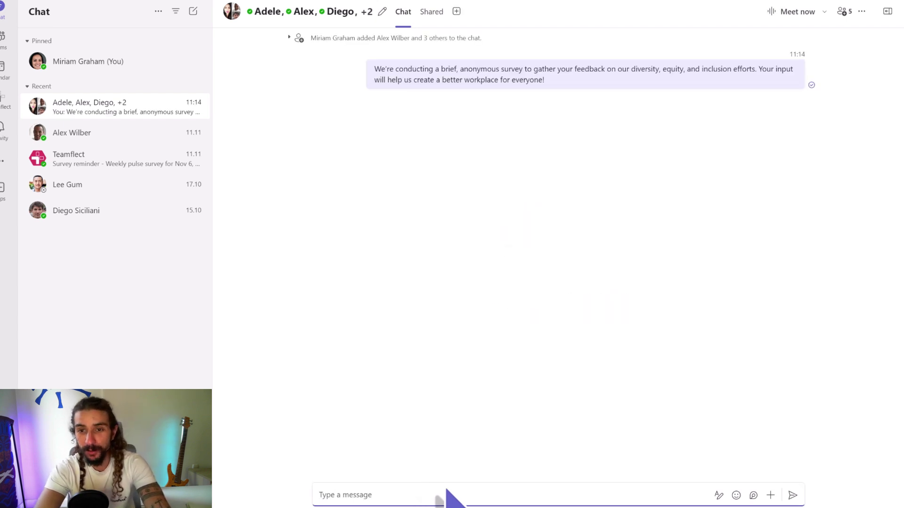
# Start a poll in the group chat with the question "Do you believe that everyone in our workplace has equal access to opportunities?".
pyautogui.click(769, 495)
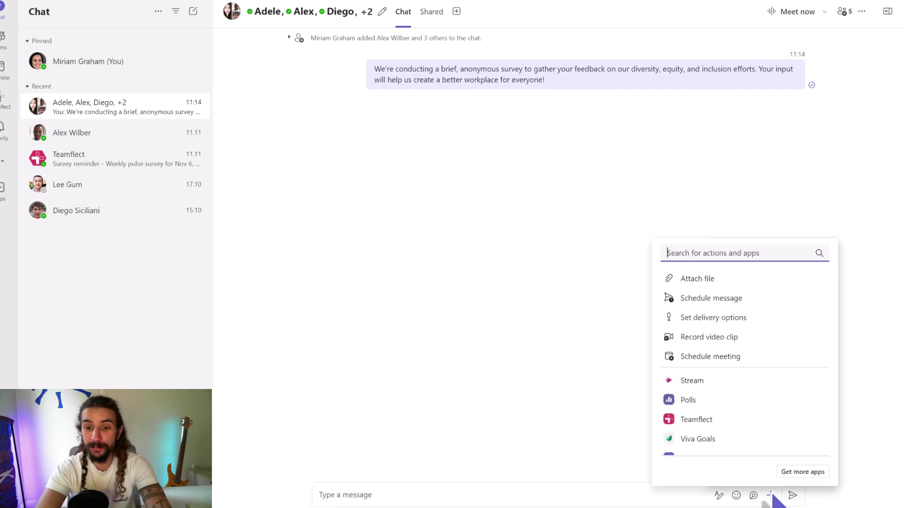
pyautogui.click(695, 400)
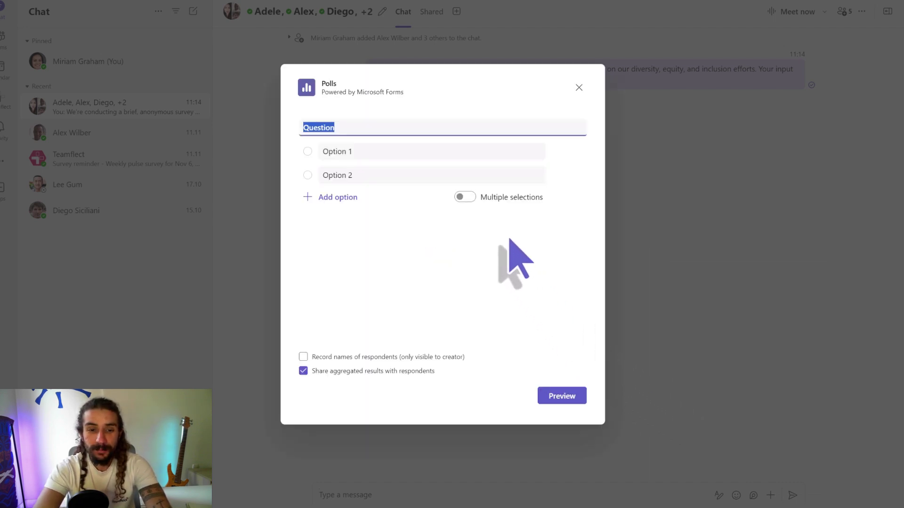
pyautogui.click(400, 132)
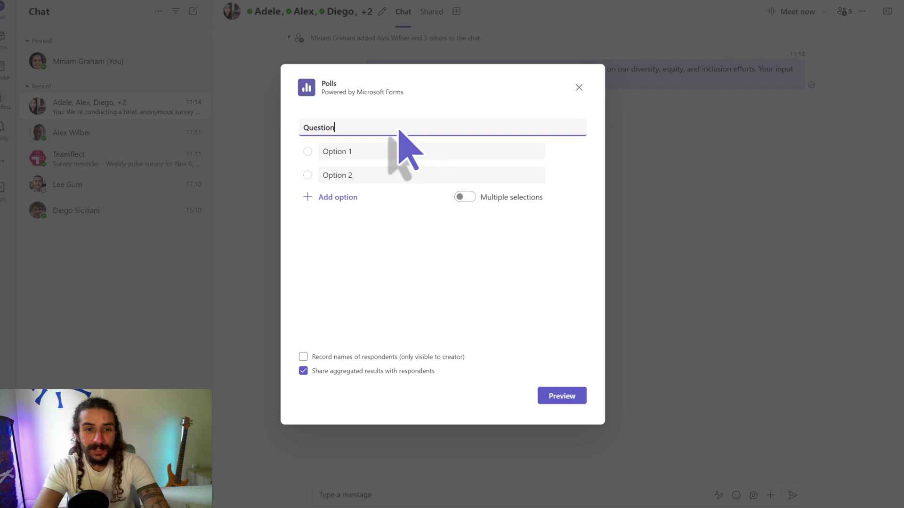
pyautogui.press('BackSpace')
pyautogui.press('BackSpace')
pyautogui.press('BackSpace')
pyautogui.press('BackSpace')
pyautogui.press('BackSpace')
pyautogui.press('BackSpace')
pyautogui.press('BackSpace')
pyautogui.write('Do you believe that everyone in our workplace has equal access to opportunities?')
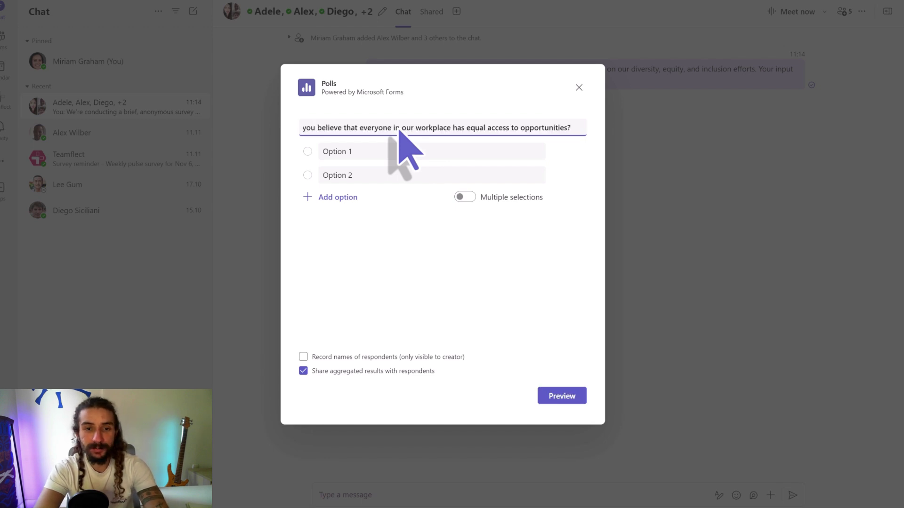
# Give the poll four options: "Yes, everyone has equal access", "Mostly yes", "There are some gaps in equal access", "No, there are significant gaps".
pyautogui.click(335, 198)
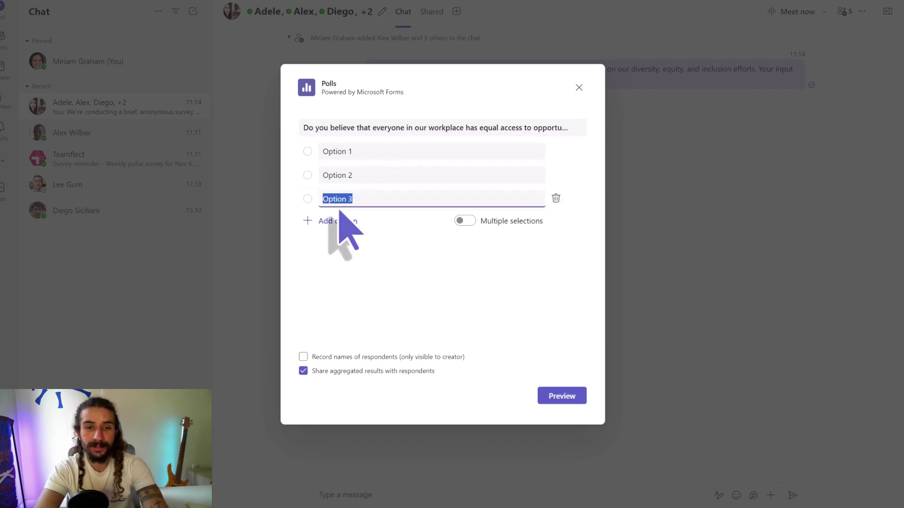
pyautogui.click(322, 241)
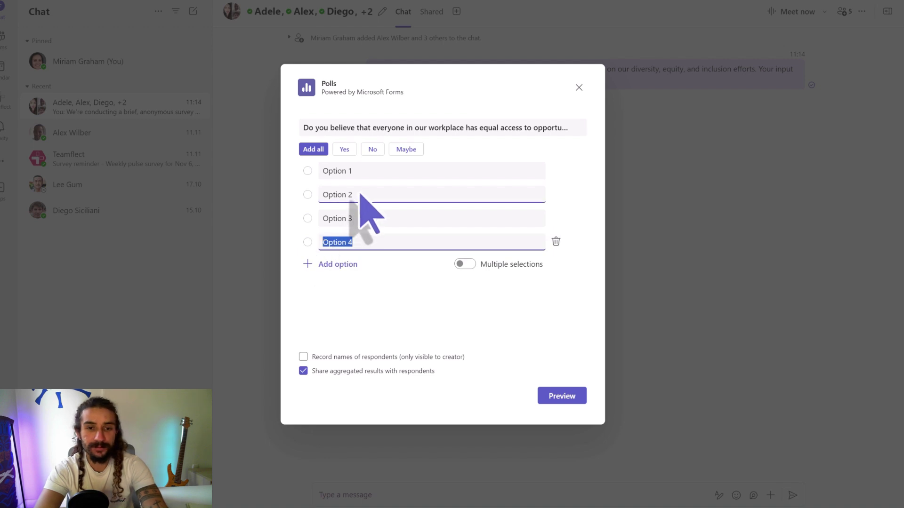
pyautogui.click(372, 175)
pyautogui.write('Yes, everyone has equal access')
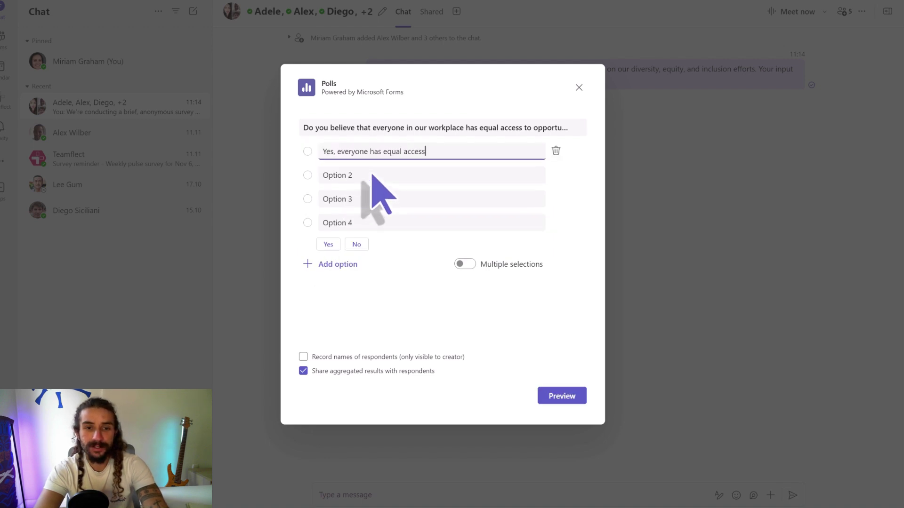
pyautogui.press('Tab')
pyautogui.write('Mostly yes')
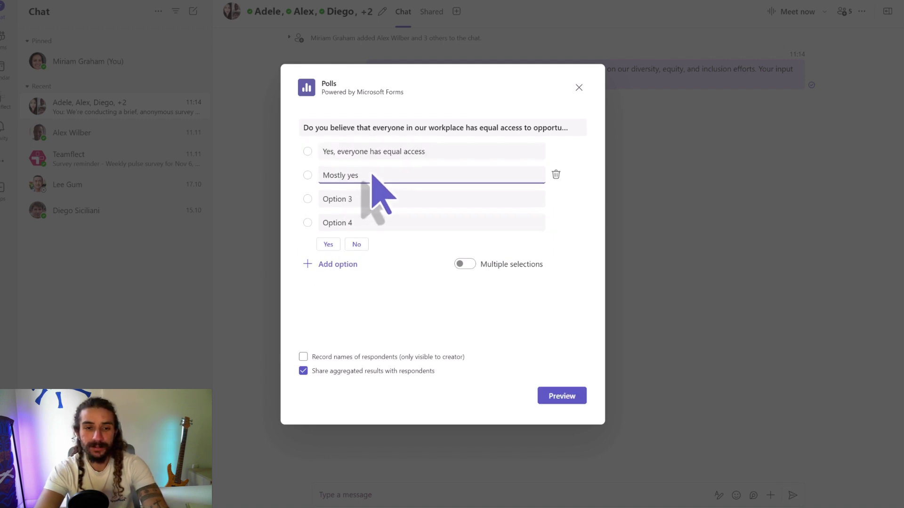
pyautogui.click(366, 200)
pyautogui.press('BackSpace')
pyautogui.write('There are some gaps in equal access')
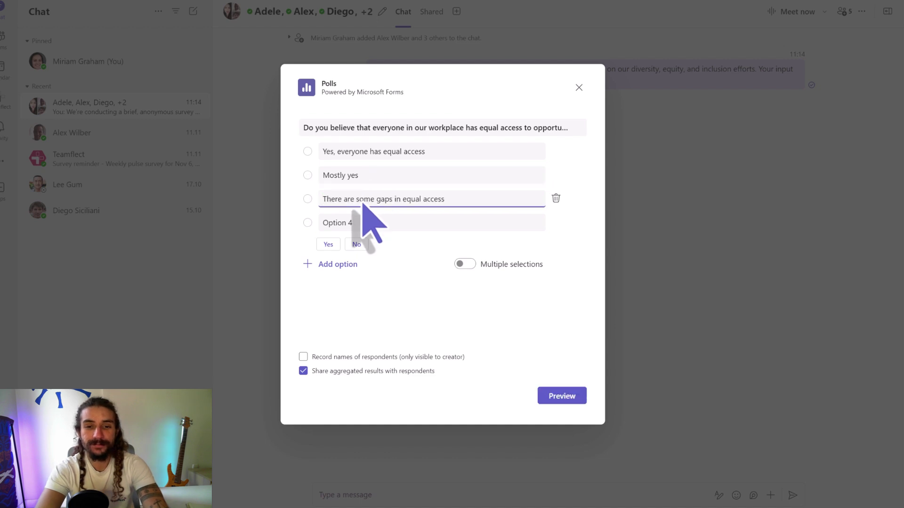
pyautogui.press('BackSpace')
pyautogui.write('No, there are significant gaps')
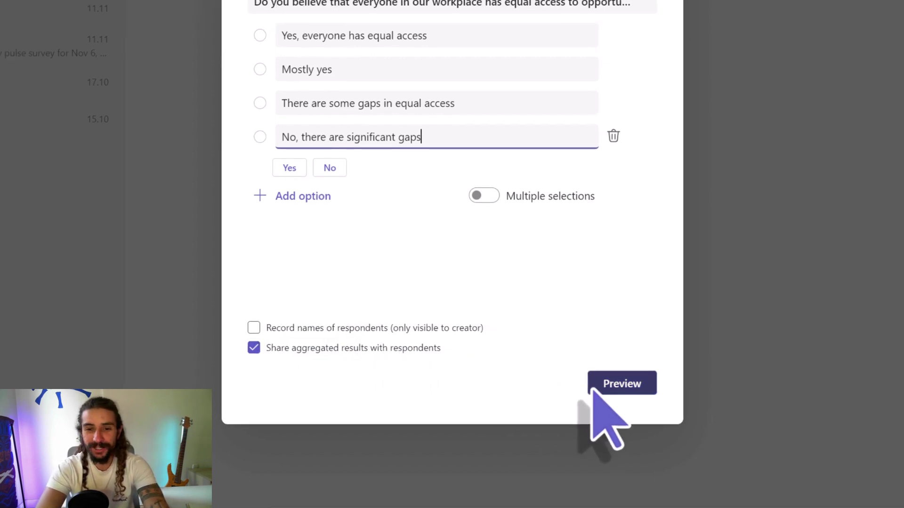
# Preview the poll card and send it to the group chat.
pyautogui.click(596, 391)
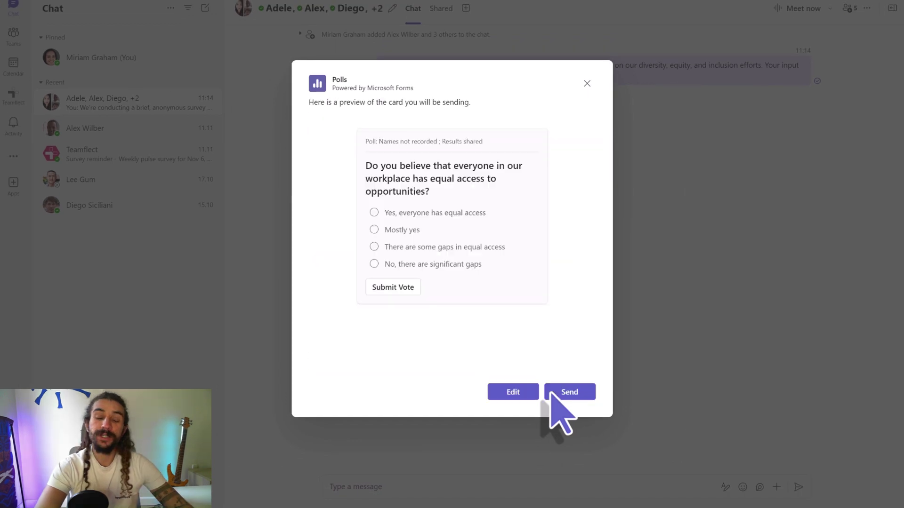
pyautogui.click(557, 397)
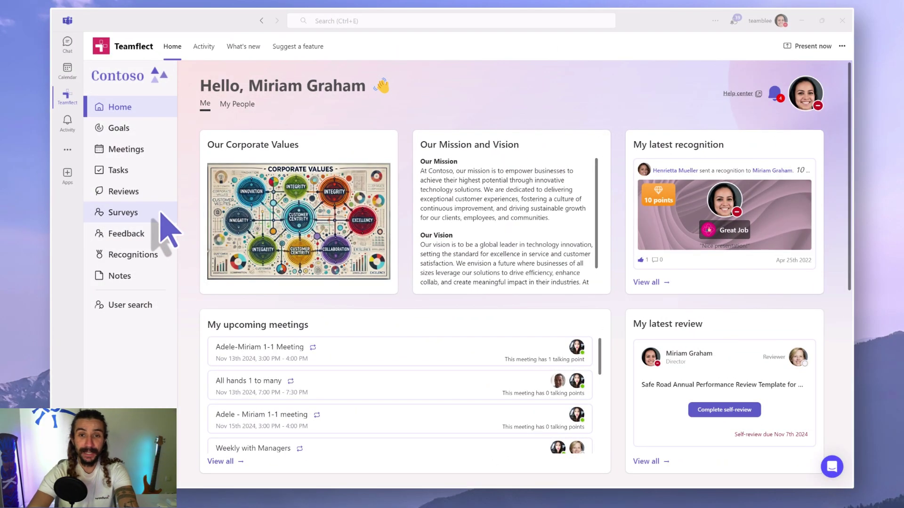
# Start a new Teamflect survey for the user's team and name it "Diversity, Equity, and Inclusion Anonymous Survey".
pyautogui.click(168, 230)
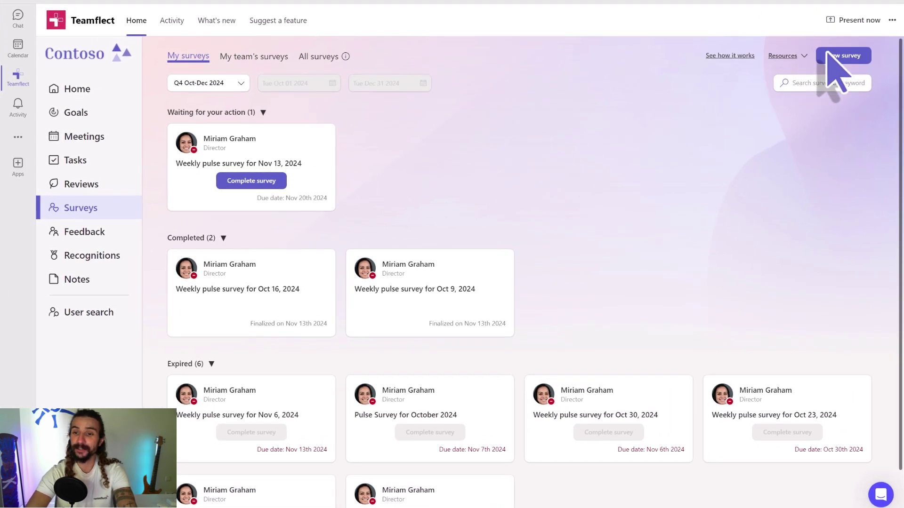
pyautogui.click(831, 56)
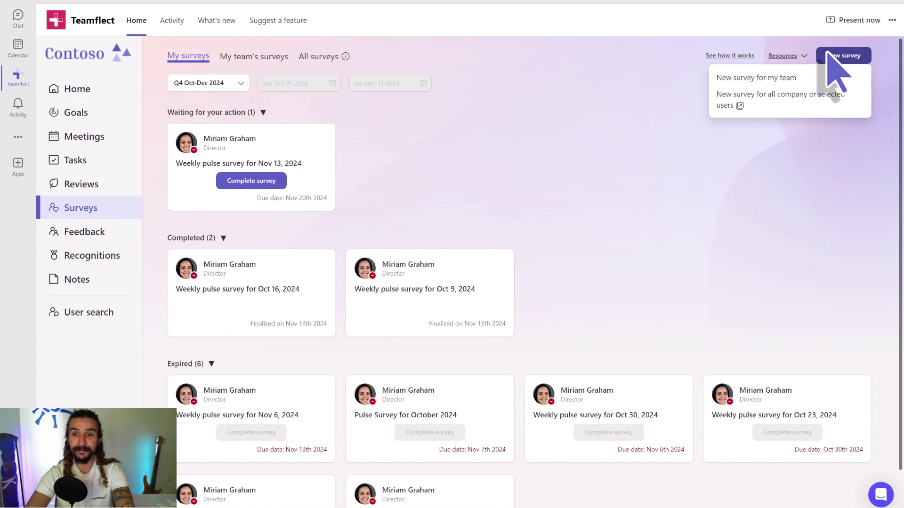
pyautogui.click(800, 78)
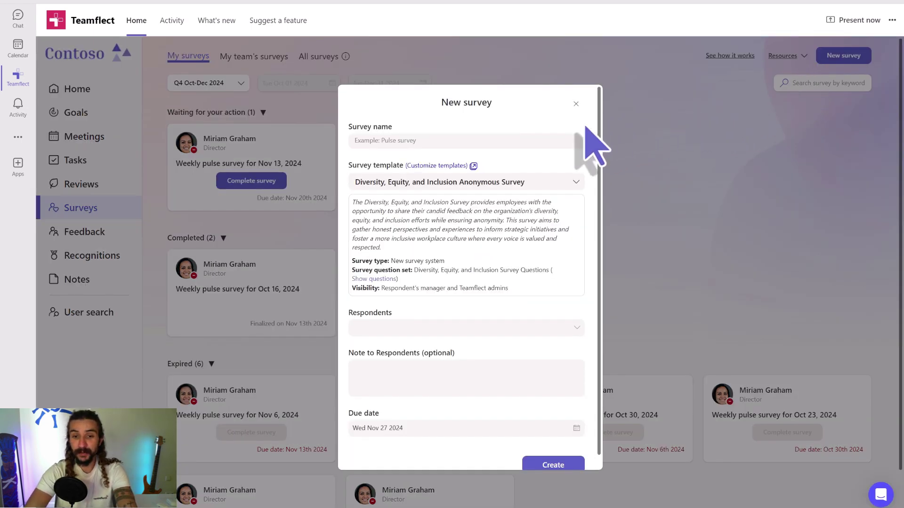
pyautogui.click(556, 141)
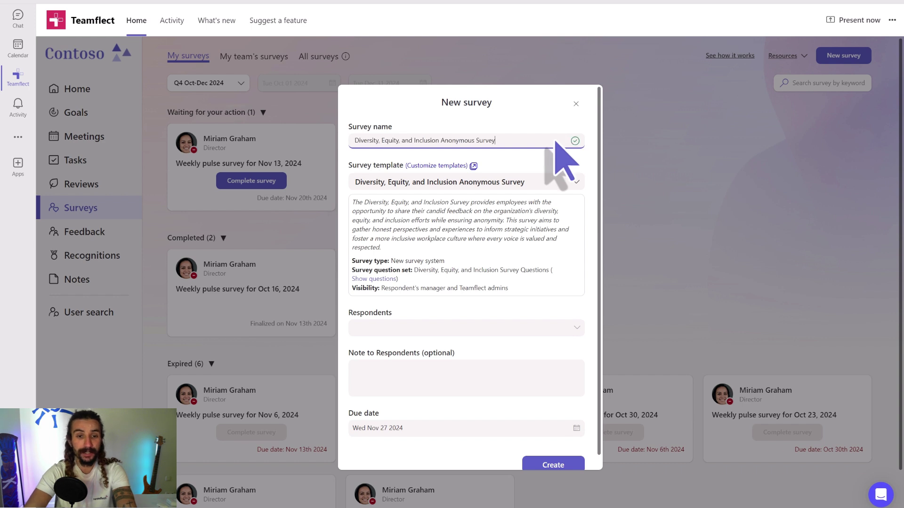
# Select the first three people and the seventh person in the list as respondents, and create the survey.
pyautogui.click(472, 328)
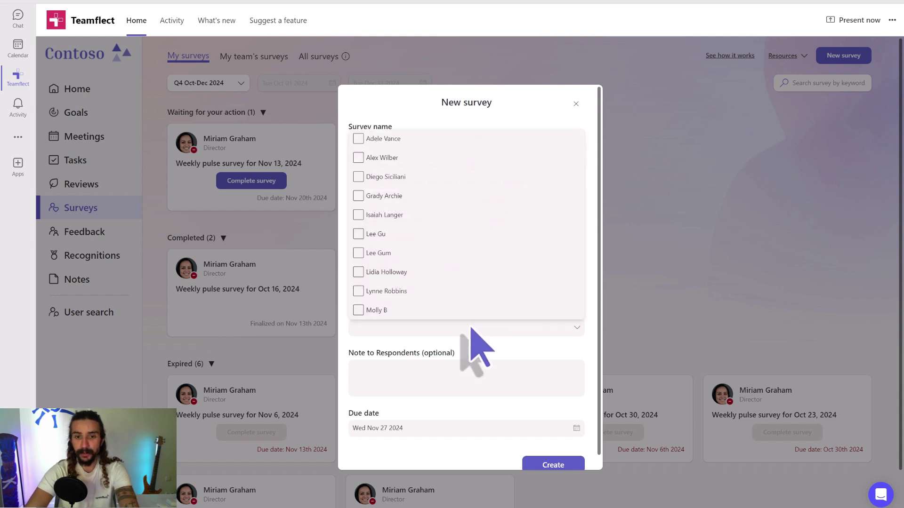
pyautogui.click(359, 138)
pyautogui.click(359, 159)
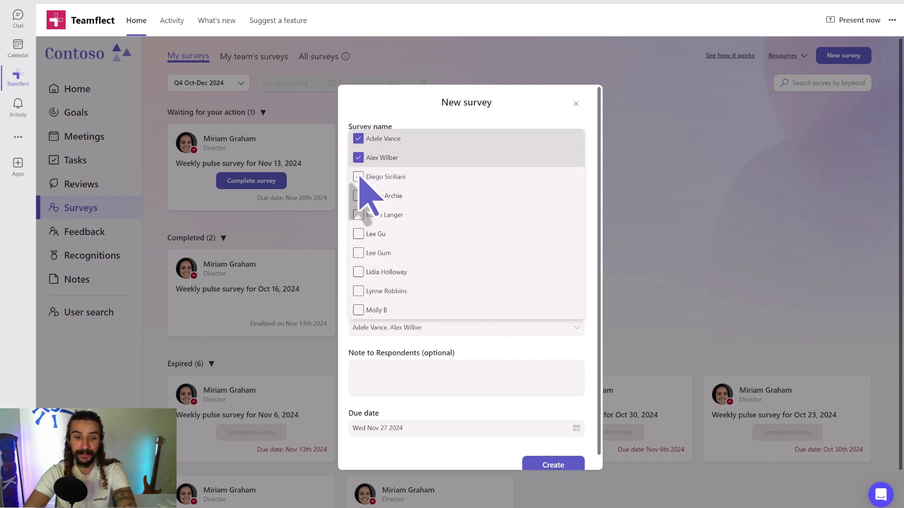
pyautogui.click(359, 177)
pyautogui.click(359, 253)
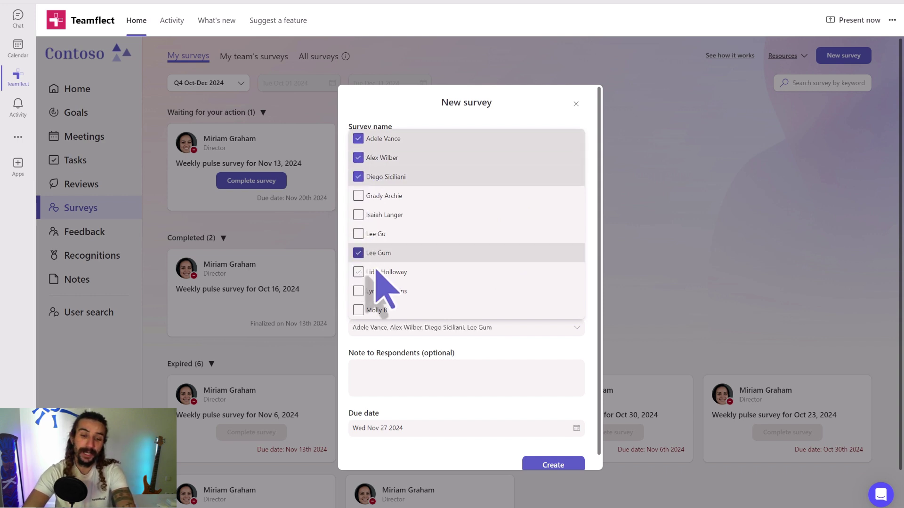
pyautogui.press('Escape')
pyautogui.scroll(-1, 466, 370)
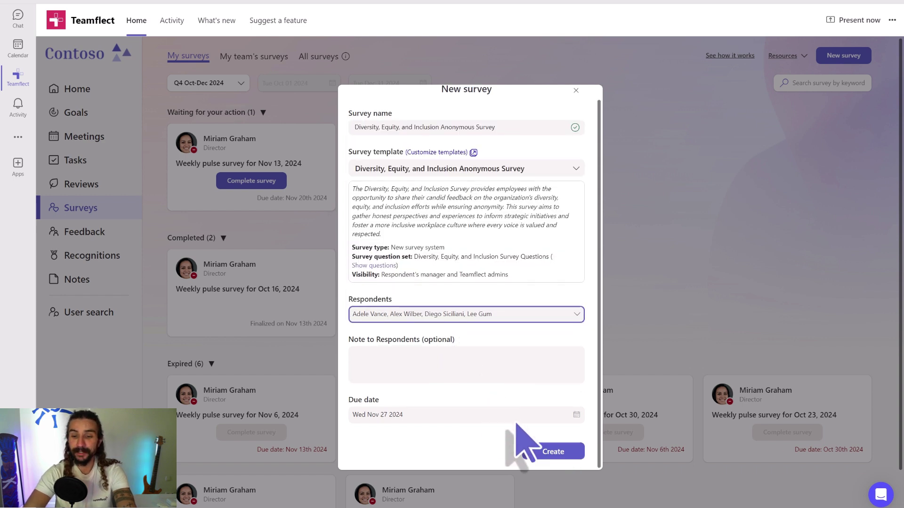
pyautogui.click(546, 451)
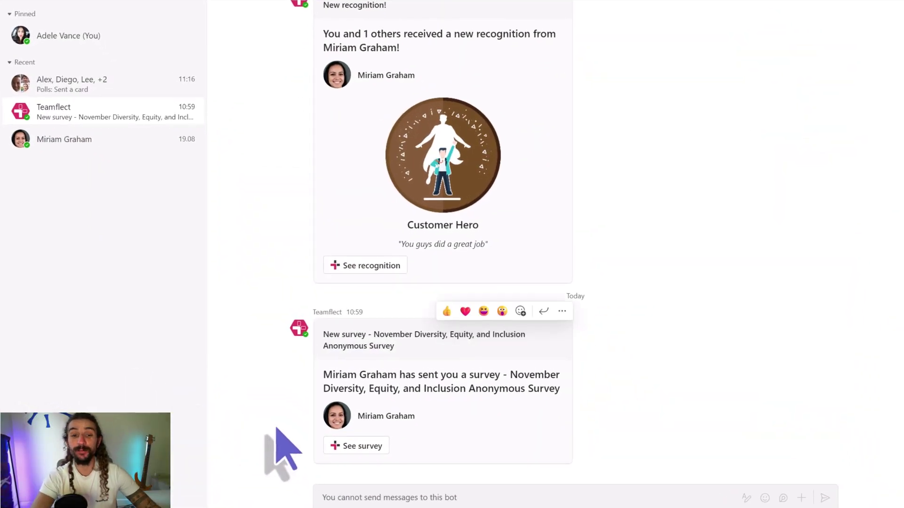
# Open the received November survey, rate the organization's commitment 7 of 10 stars, and answer Yes to the discrimination and training questions.
pyautogui.click(331, 450)
pyautogui.scroll(-2, 337, 471)
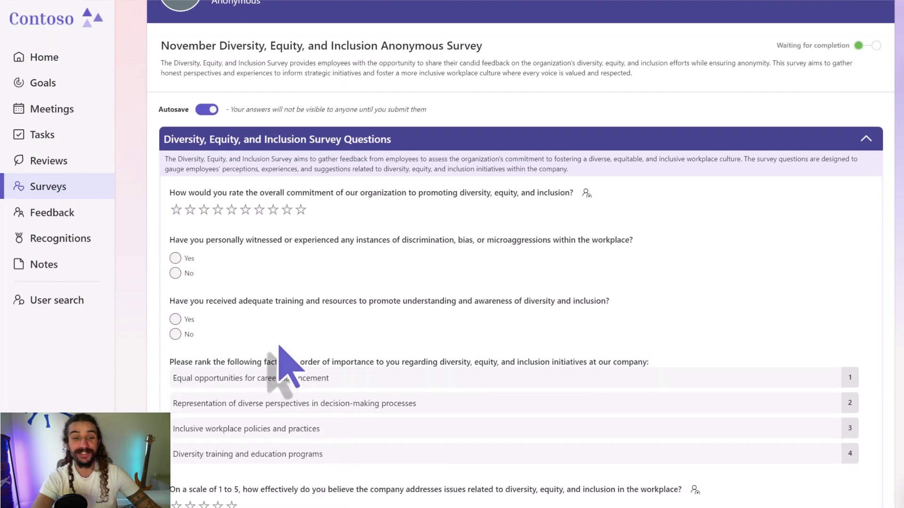
pyautogui.click(260, 210)
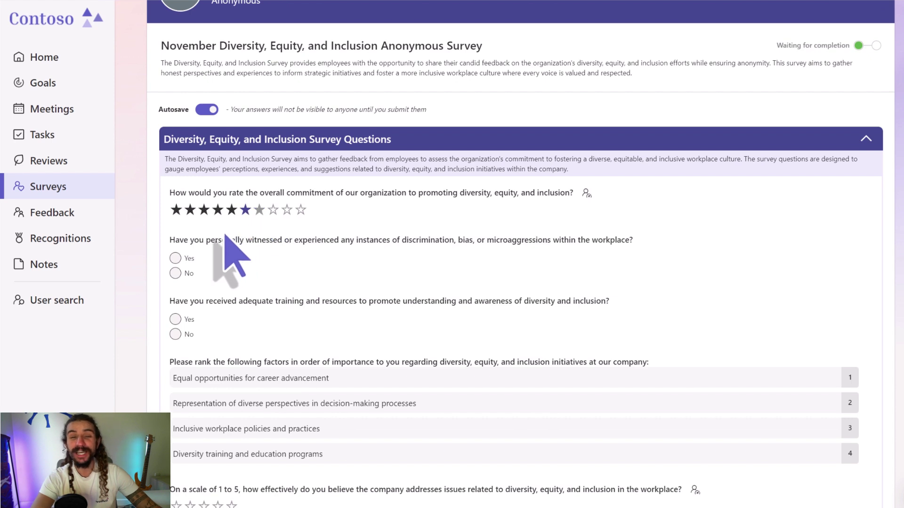
pyautogui.click(175, 258)
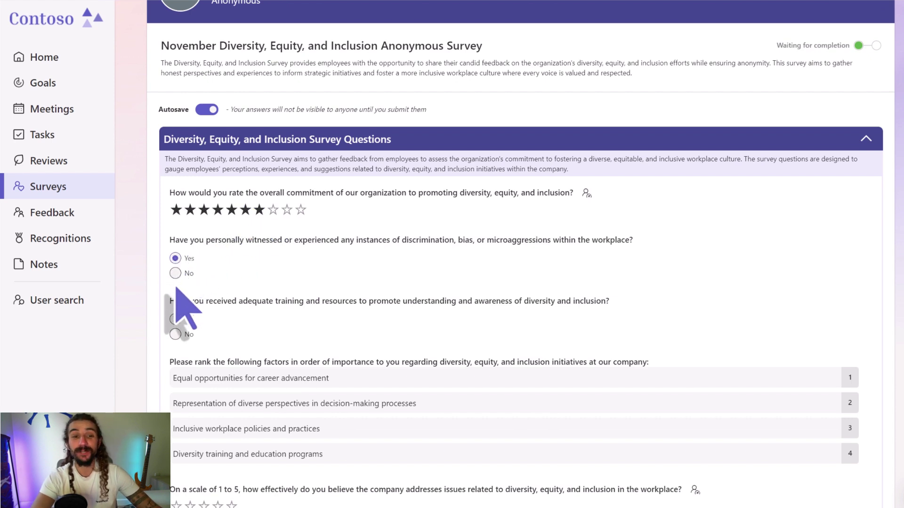
pyautogui.scroll(-4, 177, 330)
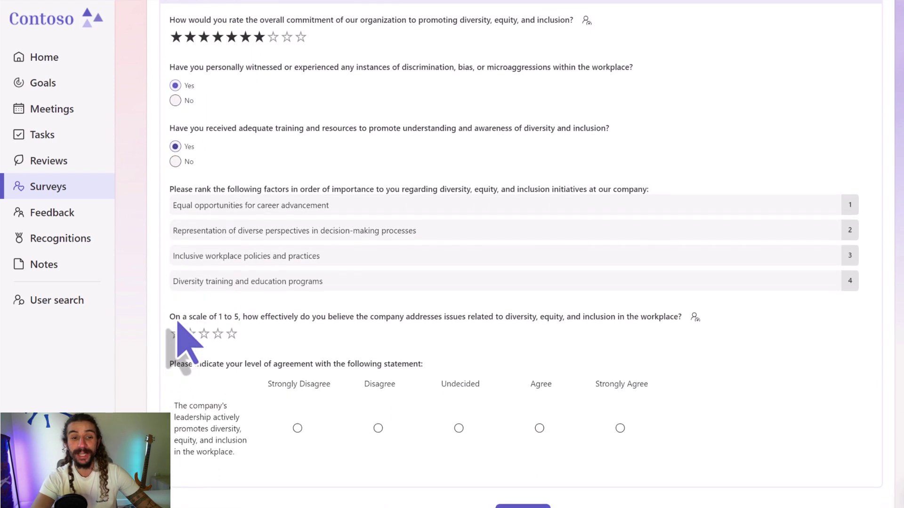
# Rank inclusive workplace policies second and diversity training third, rate how the company addresses issues 4 of 5 stars, and choose Agree for the leadership statement.
pyautogui.moveTo(262, 265); pyautogui.dragTo(259, 225)
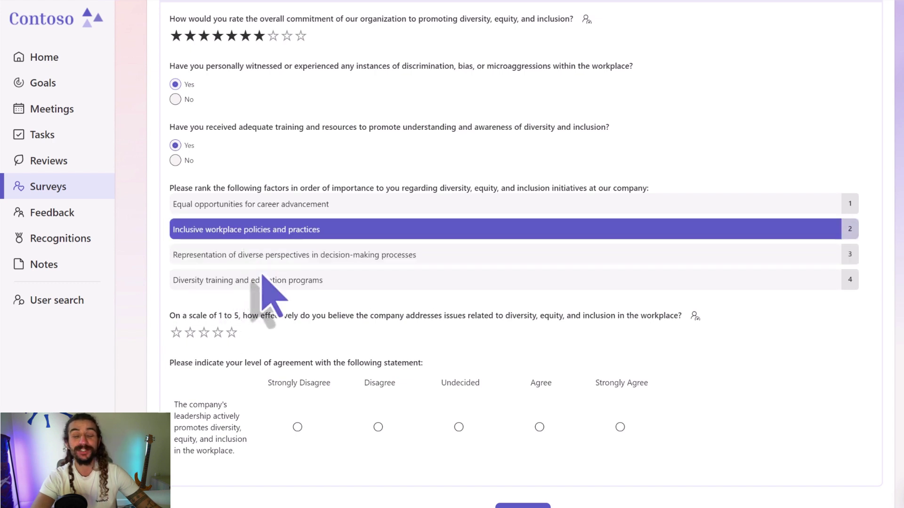
pyautogui.moveTo(263, 282); pyautogui.dragTo(272, 260)
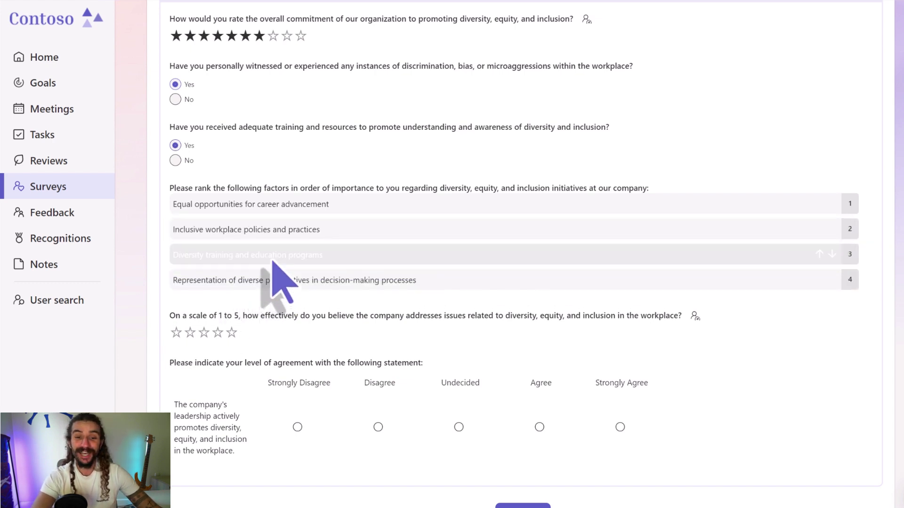
pyautogui.click(218, 334)
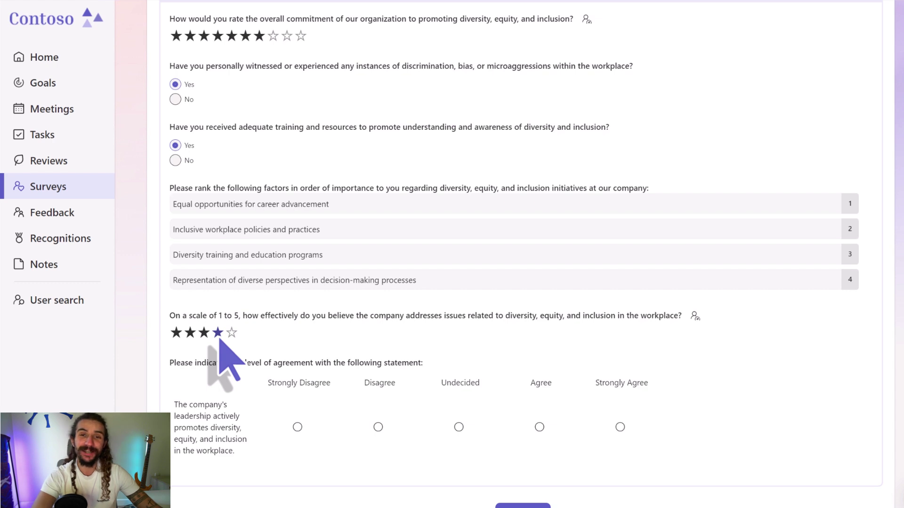
pyautogui.click(539, 427)
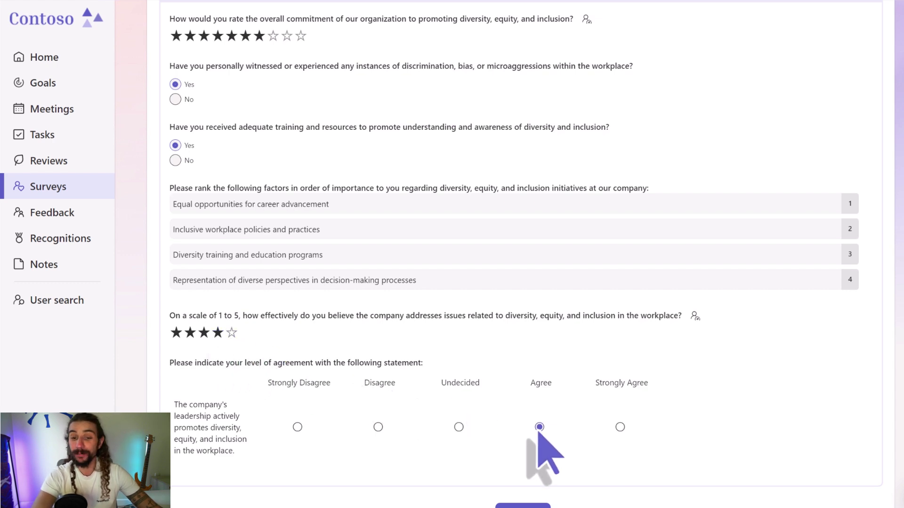
# Submit the completed diversity, equity, and inclusion survey and confirm the submission.
pyautogui.click(522, 507)
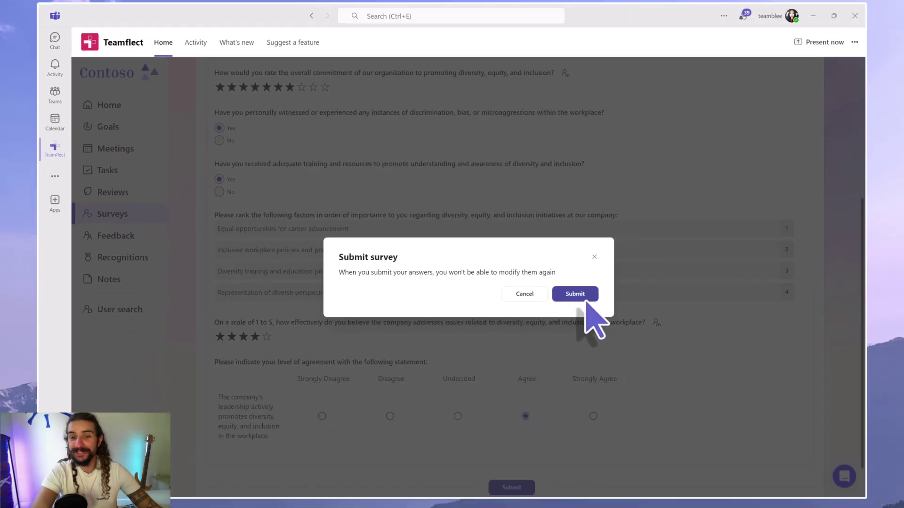
pyautogui.click(583, 298)
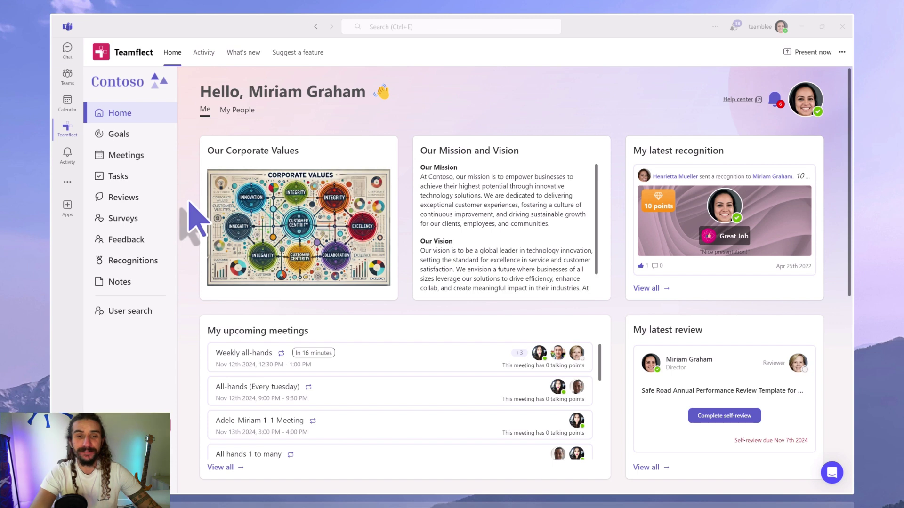
# Open the team's surveys and expand the responses to the Diversity, Equity, and Inclusion Anonymous Survey.
pyautogui.click(169, 218)
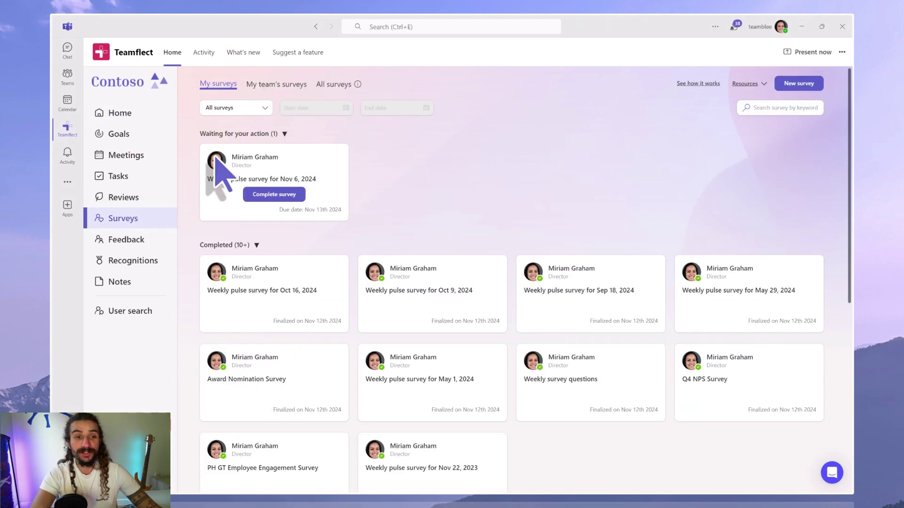
pyautogui.click(273, 88)
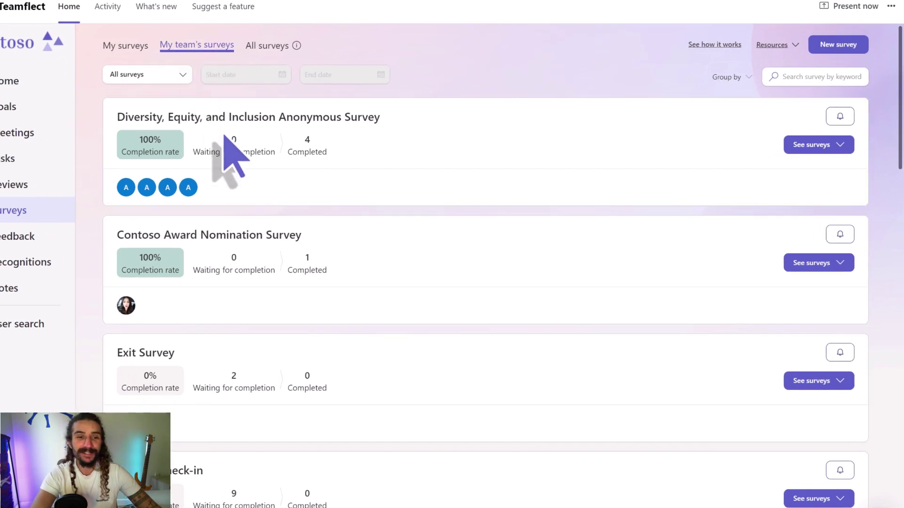
pyautogui.click(242, 182)
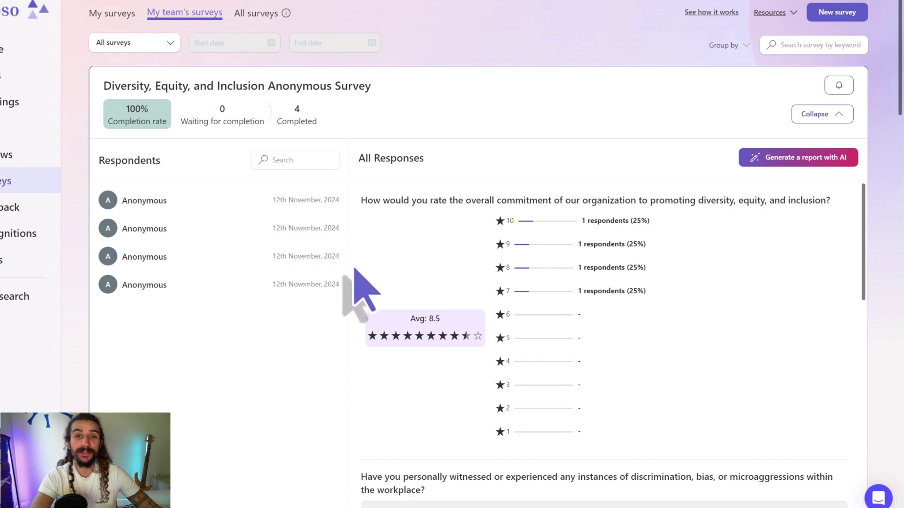
# Examine all anonymous responses to the Diversity, Equity, and Inclusion survey, from the commitment rating through the leadership agreement statement.
pyautogui.scroll(-2, 361, 288)
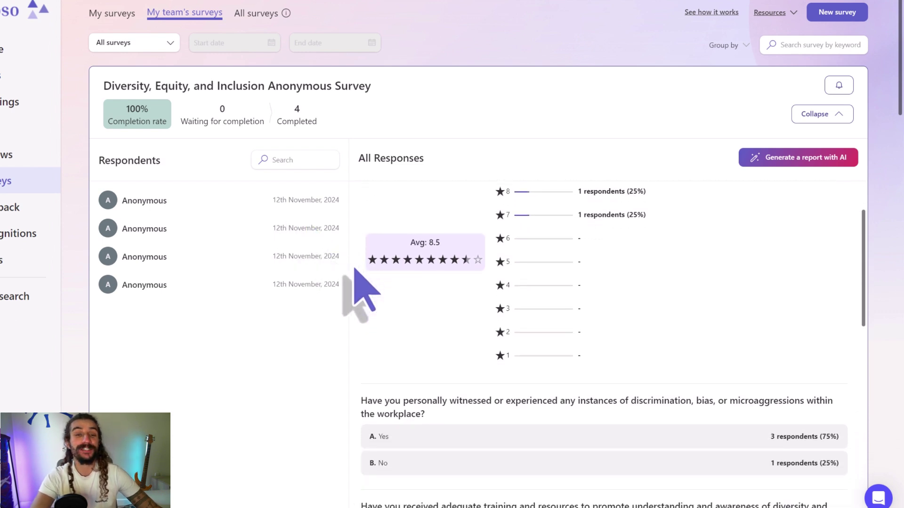
pyautogui.scroll(-3, 356, 270)
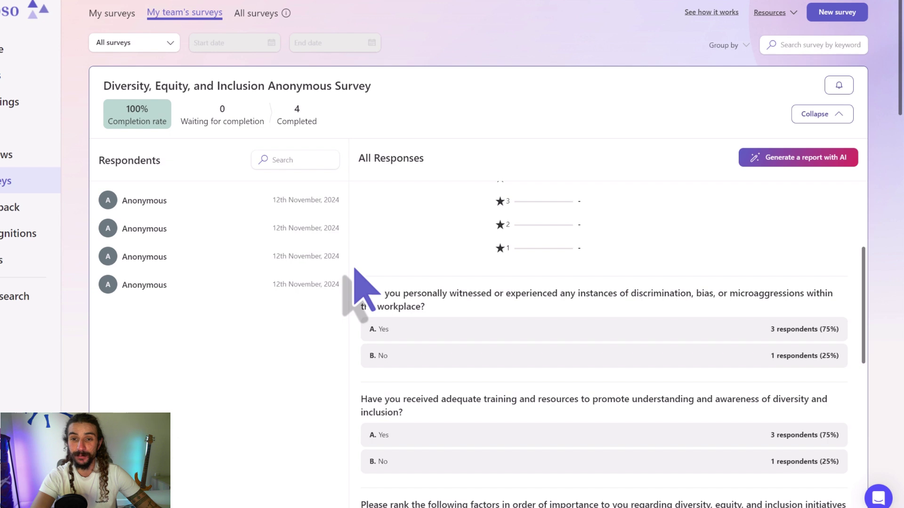
pyautogui.scroll(-4, 362, 288)
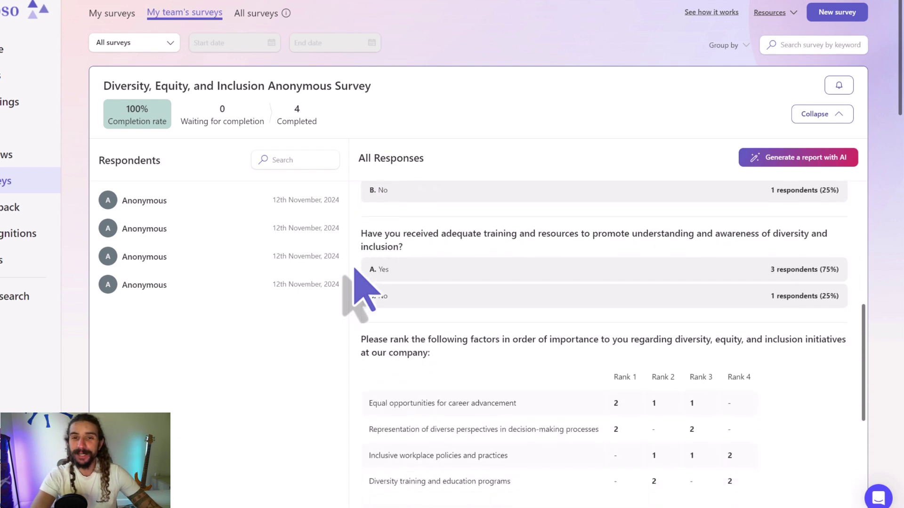
pyautogui.scroll(-4, 361, 289)
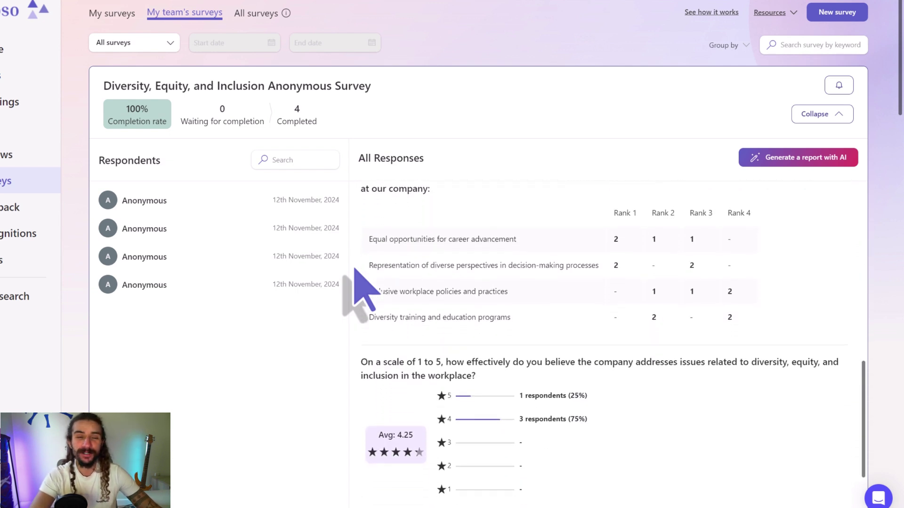
pyautogui.scroll(-4, 362, 288)
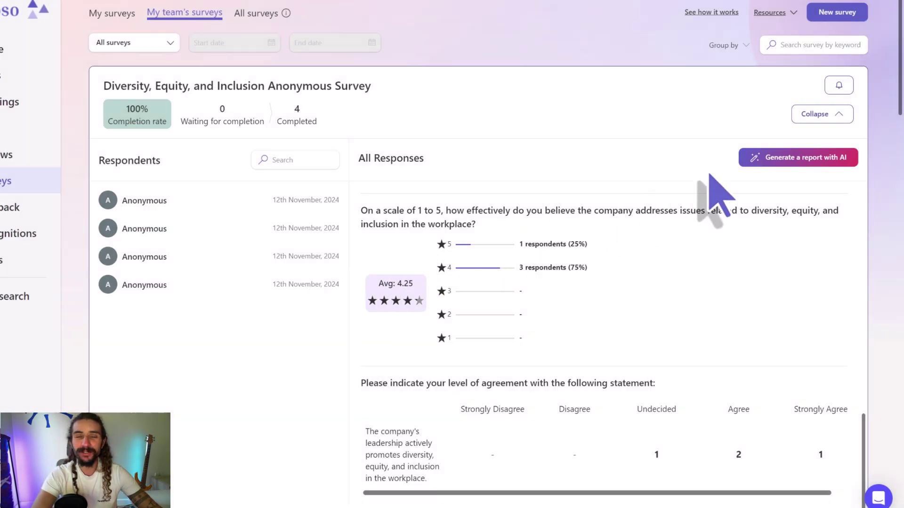
# Generate an AI report from the survey responses and review it through to its summary and recommendations.
pyautogui.click(748, 160)
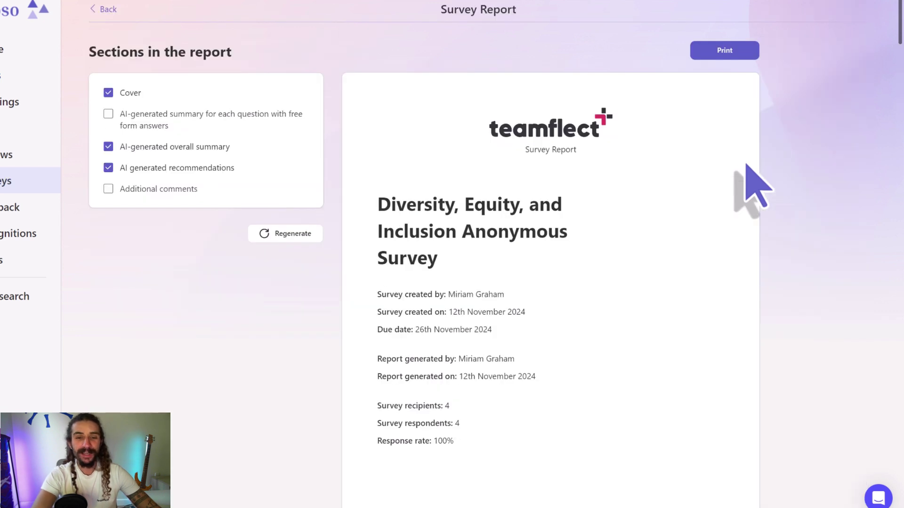
pyautogui.scroll(-5, 746, 166)
pyautogui.scroll(-6, 746, 166)
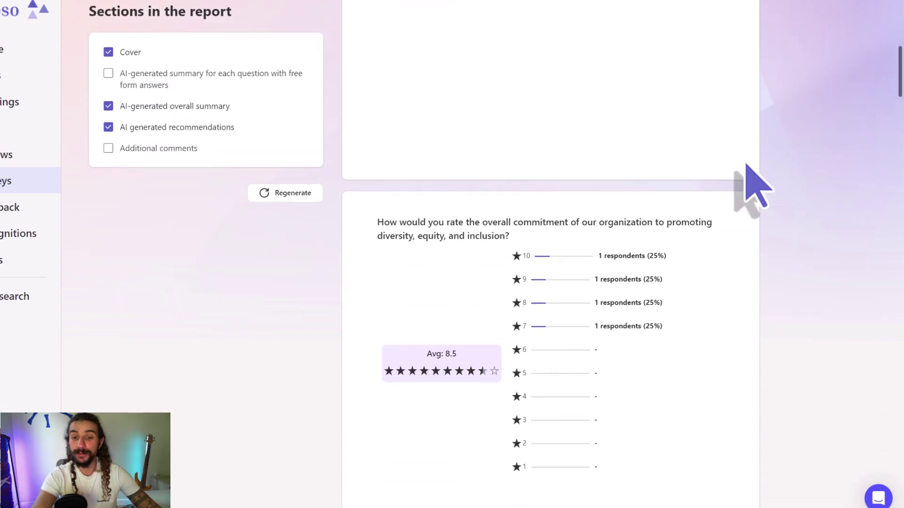
pyautogui.scroll(-5, 747, 165)
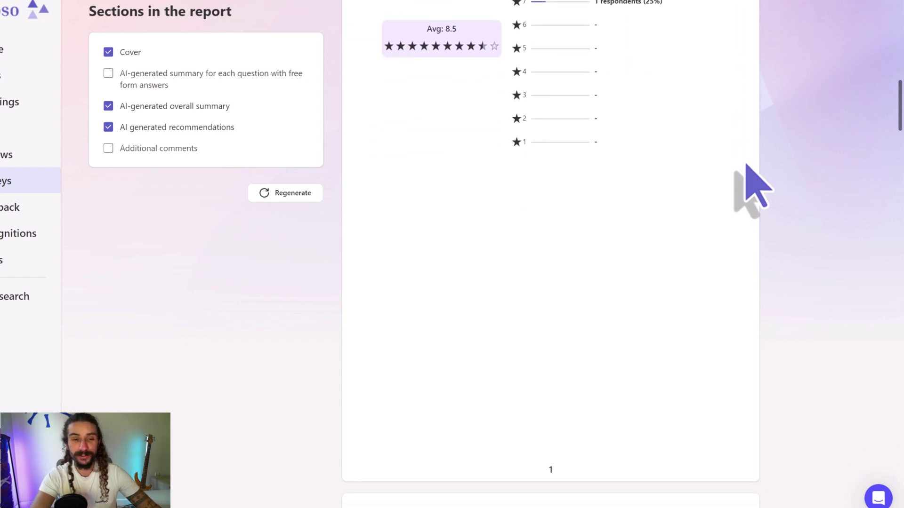
pyautogui.scroll(-10, 747, 165)
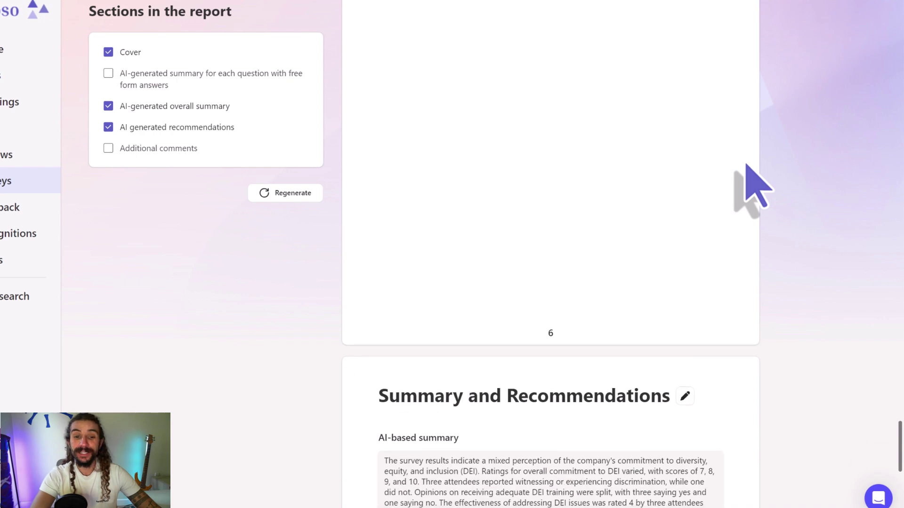
pyautogui.scroll(-3, 747, 165)
pyautogui.scroll(-3, 747, 165)
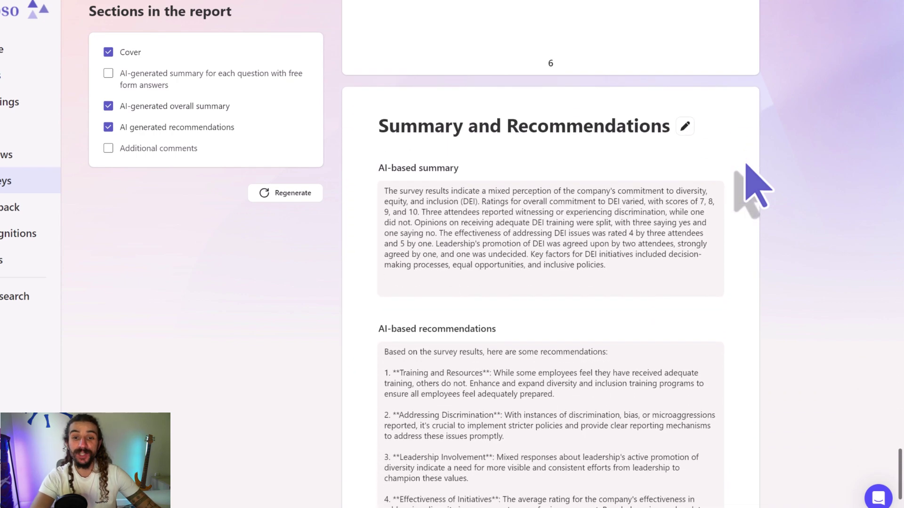